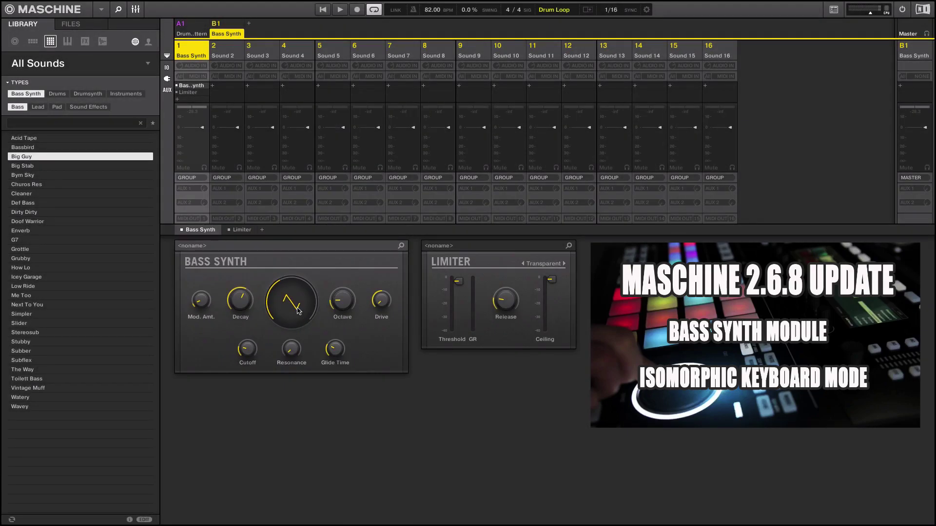
- Morph the Bass Synth oscillator to a sawtooth waveform with the large waveform knob
{"action": "left_click_drag", "start_coordinate": [300, 312], "coordinate": [291, 300]}
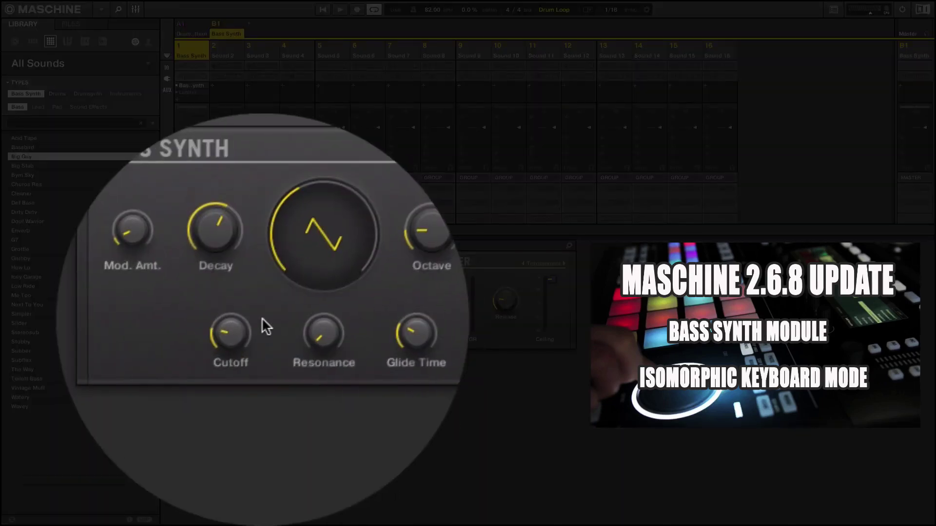
{"action": "mouse_move", "coordinate": [338, 319]}
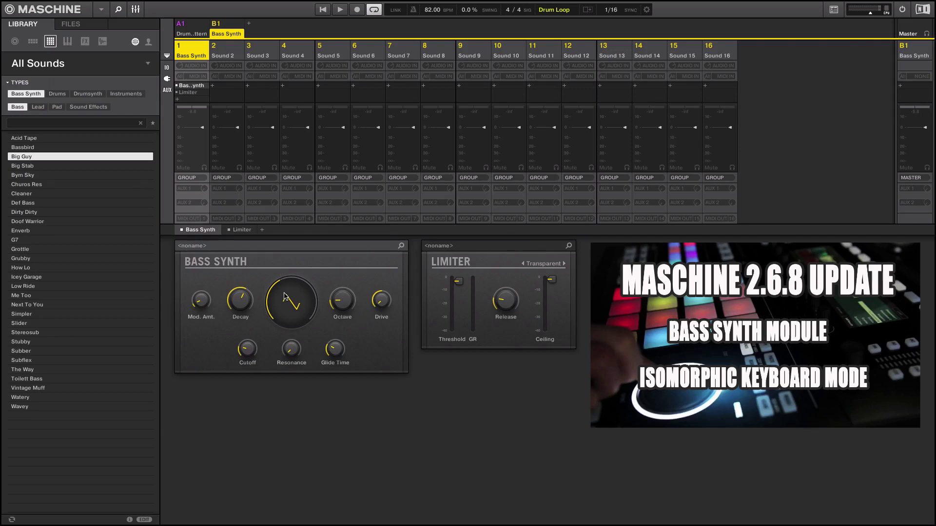
- Reshape the waveform, raise the modulation amount to 23.0 % and beyond, and turn up drive
{"action": "mouse_move", "coordinate": [285, 298]}
{"action": "left_mouse_down"}
{"action": "mouse_move", "coordinate": [285, 270]}
{"action": "mouse_move", "coordinate": [285, 303]}
{"action": "mouse_move", "coordinate": [285, 280]}
{"action": "left_mouse_up"}
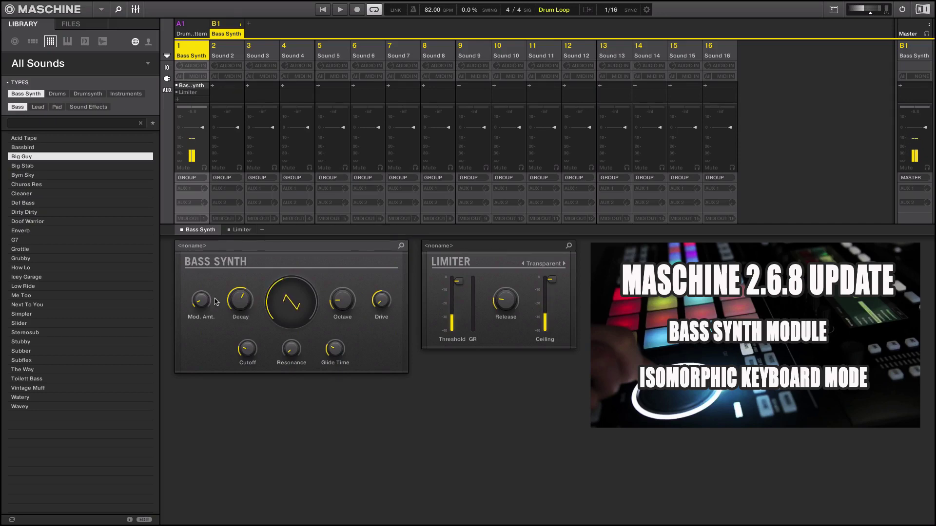
{"action": "left_click_drag", "start_coordinate": [196, 302], "coordinate": [195, 293]}
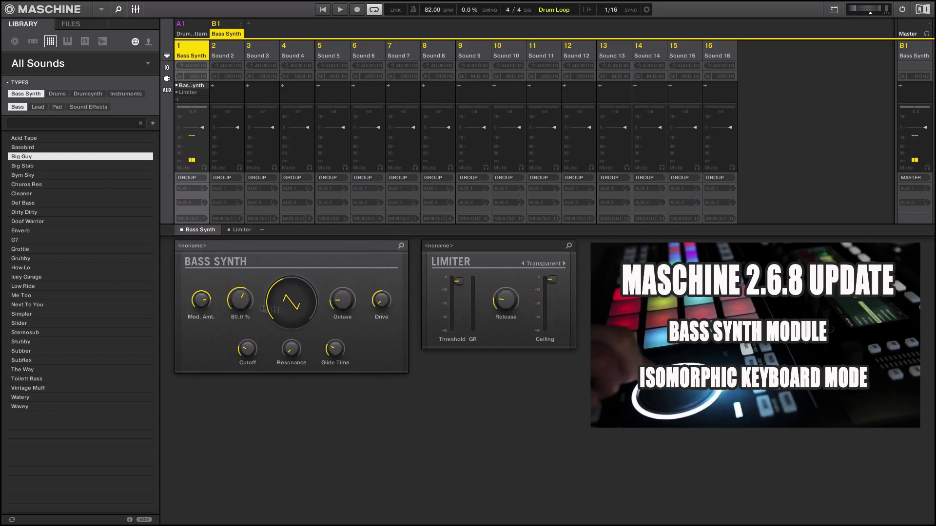
{"action": "left_click_drag", "start_coordinate": [381, 300], "coordinate": [382, 285]}
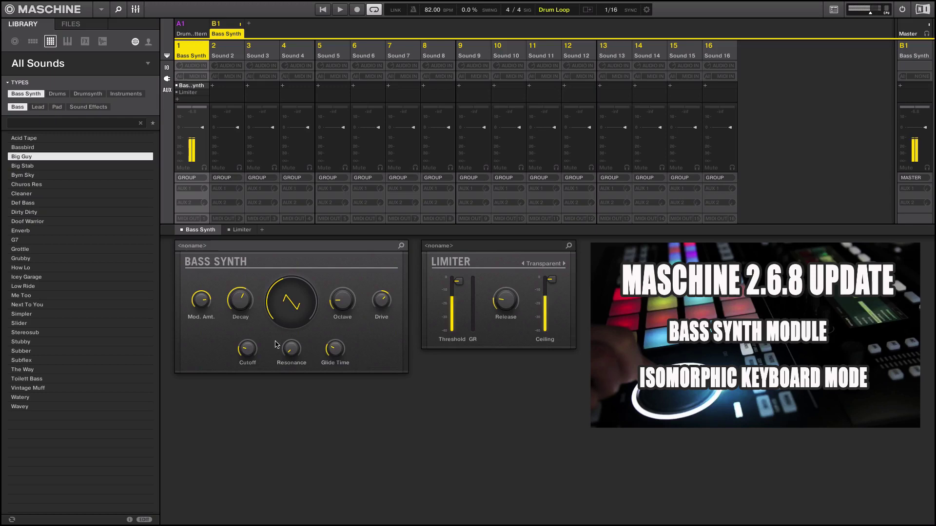
{"action": "left_click_drag", "start_coordinate": [200, 299], "coordinate": [201, 302]}
- Set resonance to about halfway, morph square to triangle, lower mod amount to 17.0 %, and lower cutoff
{"action": "mouse_move", "coordinate": [247, 347]}
{"action": "left_click_drag", "start_coordinate": [292, 348], "coordinate": [291, 284]}
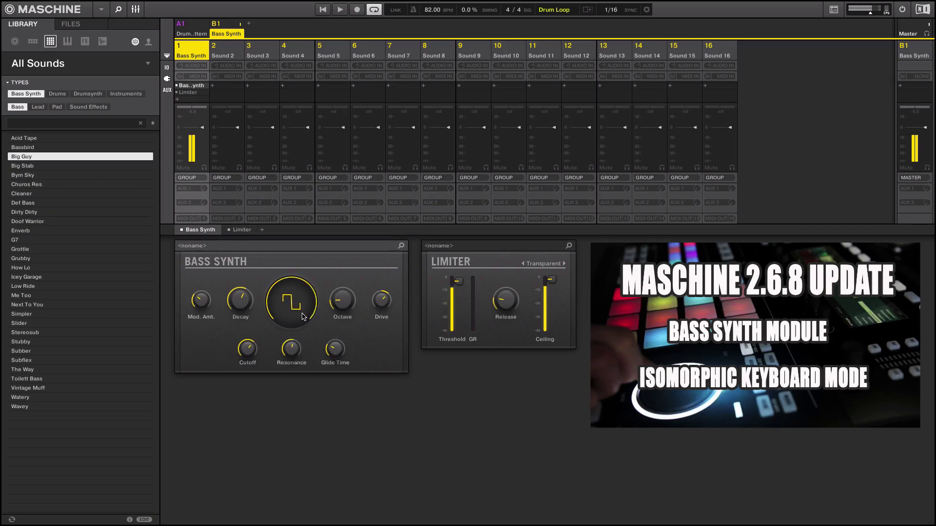
{"action": "left_click_drag", "start_coordinate": [303, 317], "coordinate": [302, 290]}
{"action": "mouse_move", "coordinate": [243, 301]}
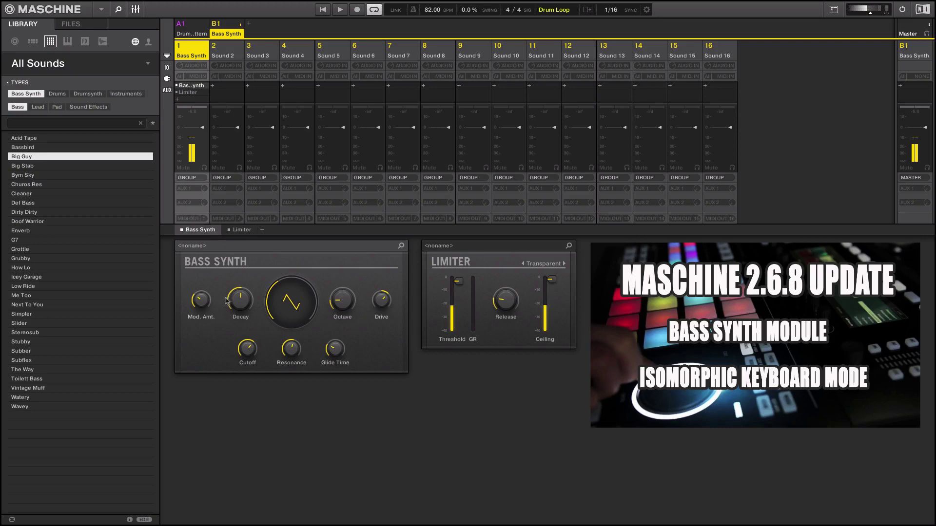
{"action": "left_click_drag", "start_coordinate": [200, 300], "coordinate": [200, 306]}
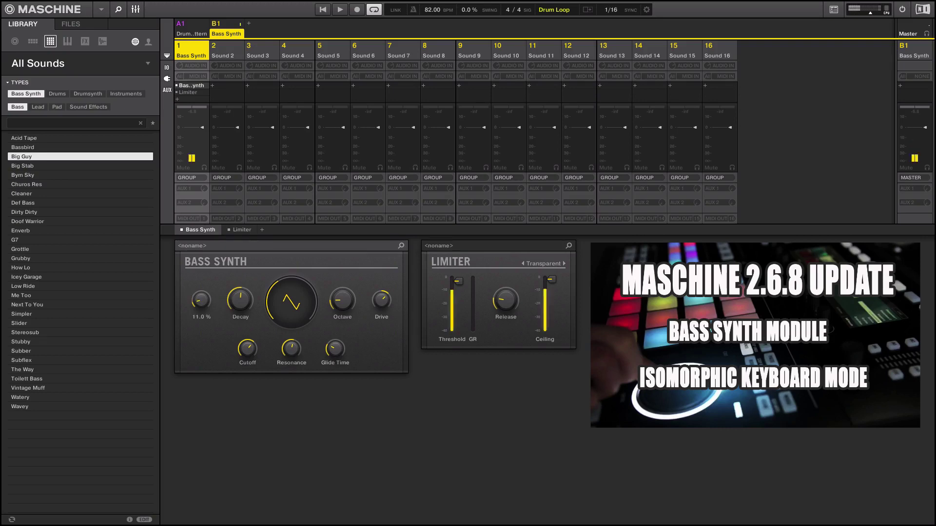
{"action": "left_click_drag", "start_coordinate": [246, 348], "coordinate": [291, 356]}
{"action": "mouse_move", "coordinate": [344, 310]}
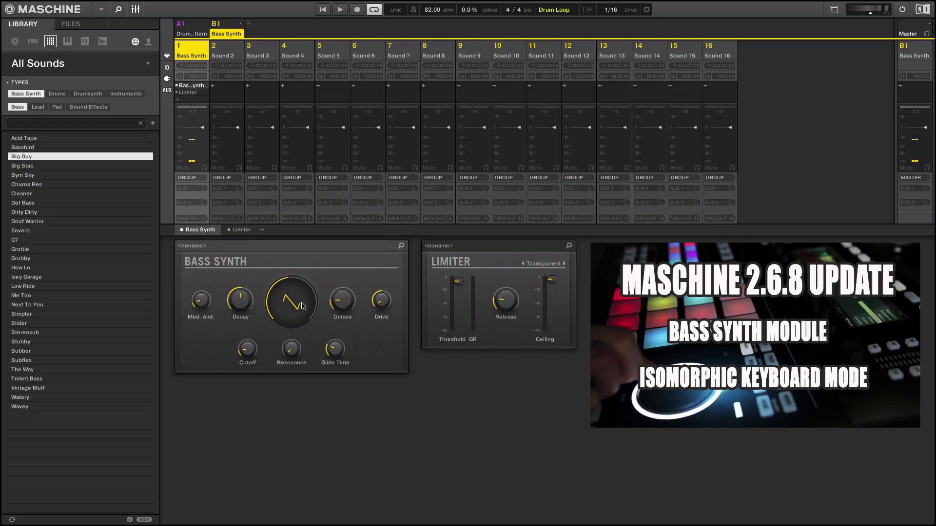
{"action": "mouse_move", "coordinate": [211, 305]}
{"action": "left_click", "coordinate": [192, 30]}
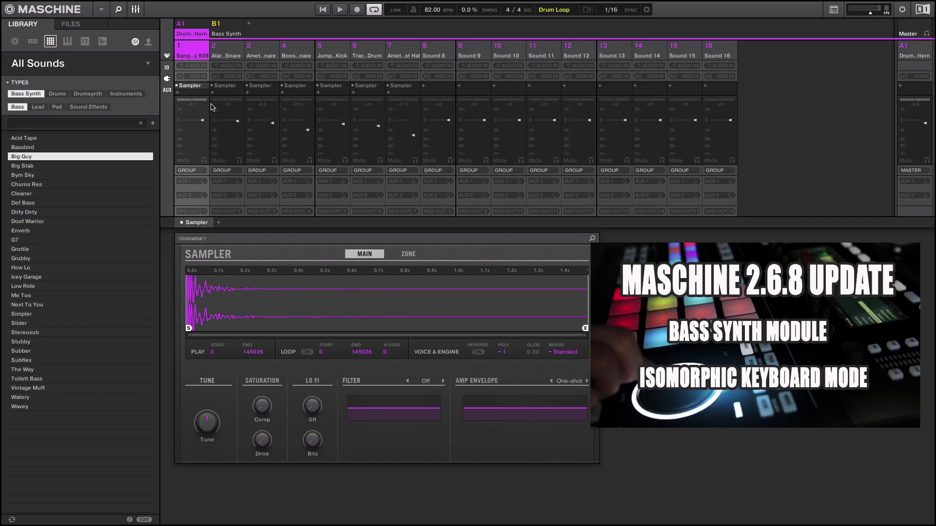
{"action": "key", "text": "space"}
{"action": "left_click", "coordinate": [230, 34]}
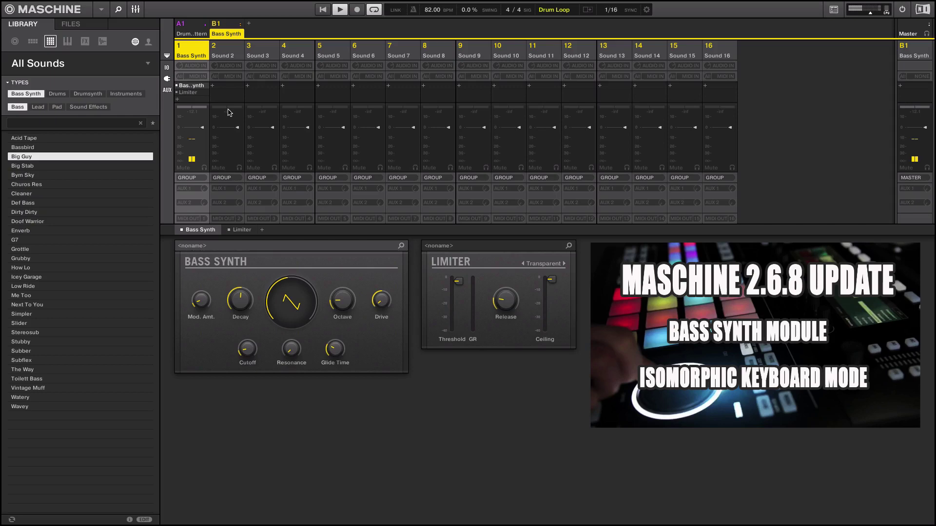
{"action": "key", "text": "space"}
- Play the Bass Synth Review song from the arranger's Song view, then return to the mixer
{"action": "left_click", "coordinate": [138, 10]}
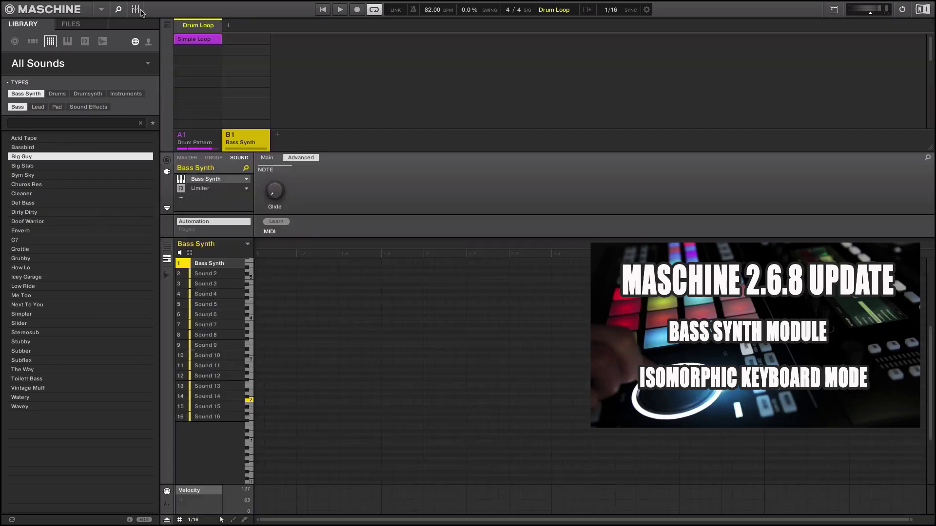
{"action": "left_click", "coordinate": [167, 26]}
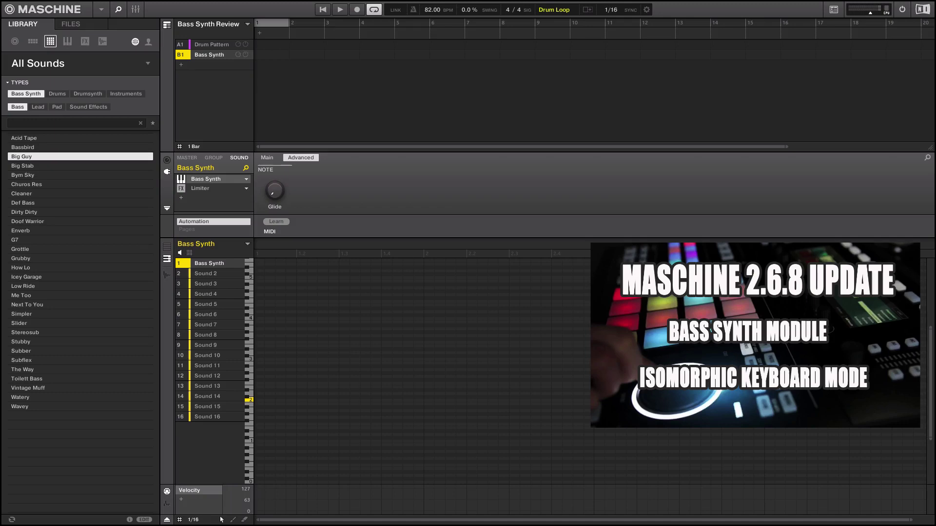
{"action": "key", "text": "space"}
{"action": "key", "text": "ctrl+m"}
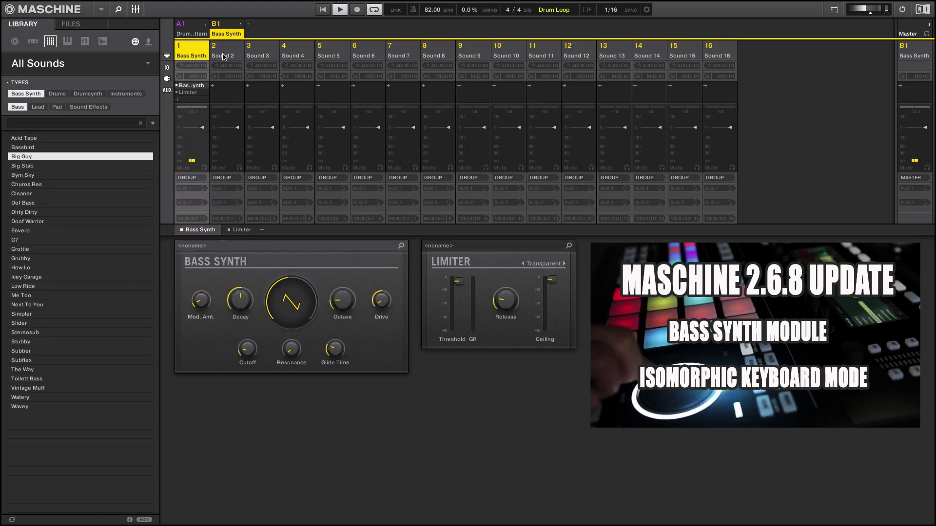
- Stop the Bass Synth Review song with the Space key
{"action": "key", "text": "space"}
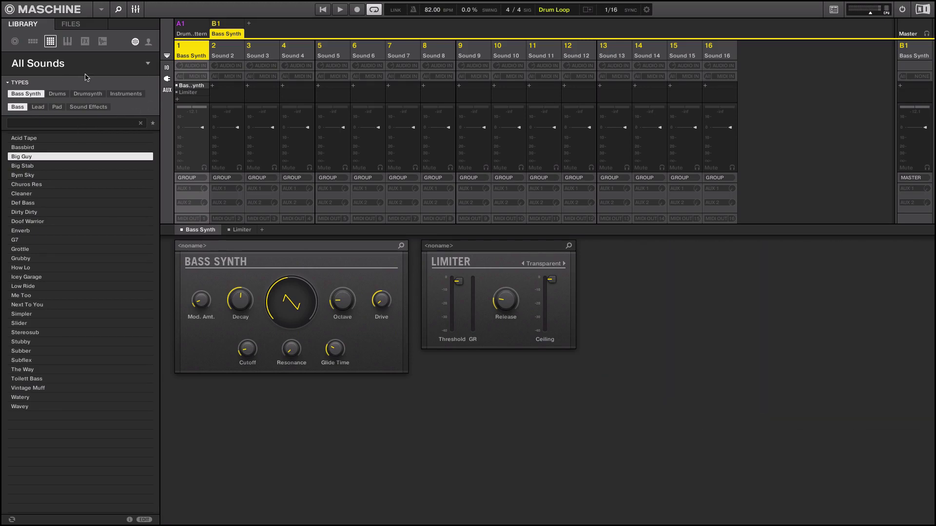
- Load Big Guy on slot 1 and inspect its Bass Synth, Saturator, Reverb and Limiter chain
{"action": "left_click", "coordinate": [24, 157]}
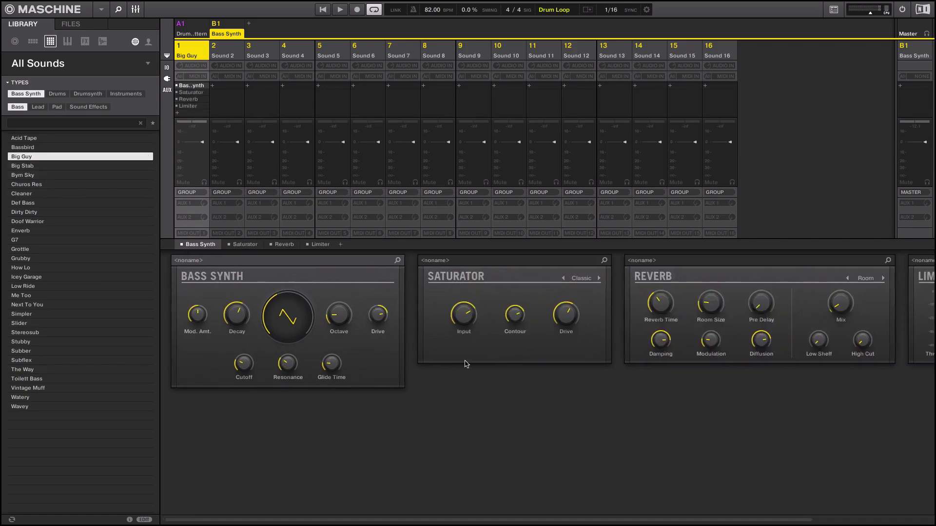
{"action": "scroll", "coordinate": [454, 359], "scroll_direction": "right", "scroll_amount": 5}
{"action": "scroll", "coordinate": [444, 359], "scroll_direction": "right", "scroll_amount": 3}
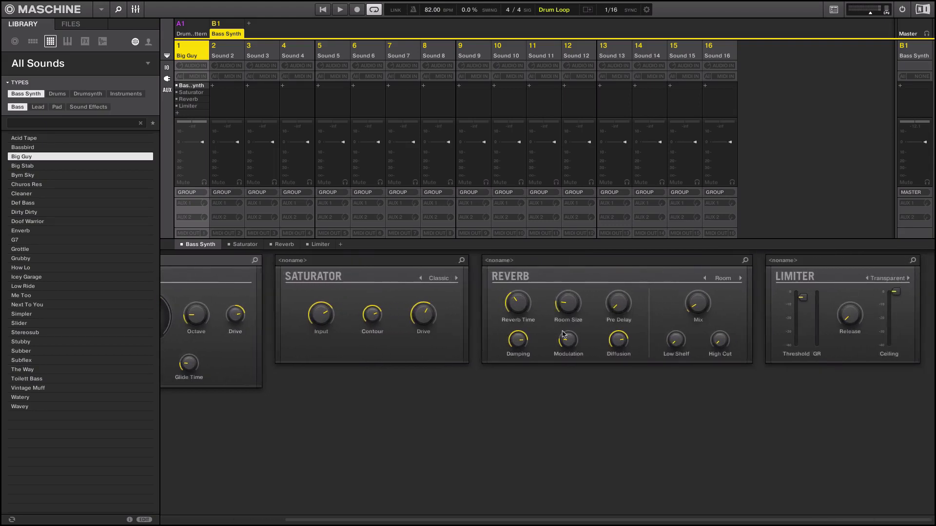
{"action": "scroll", "coordinate": [434, 403], "scroll_direction": "left", "scroll_amount": 6}
{"action": "scroll", "coordinate": [440, 399], "scroll_direction": "left", "scroll_amount": 2}
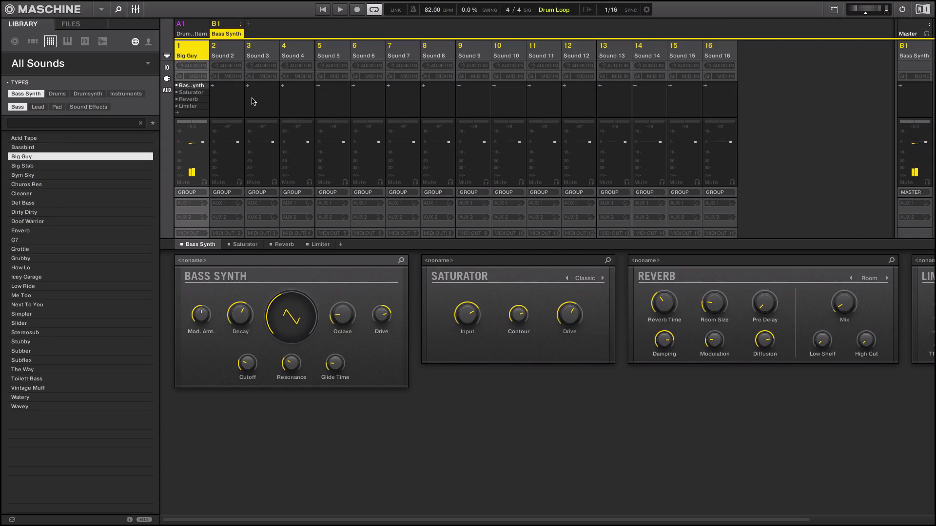
- Switch to the arranger and pattern editor showing the Big Guy sound at 78 BPM
{"action": "key", "text": "ctrl+m"}
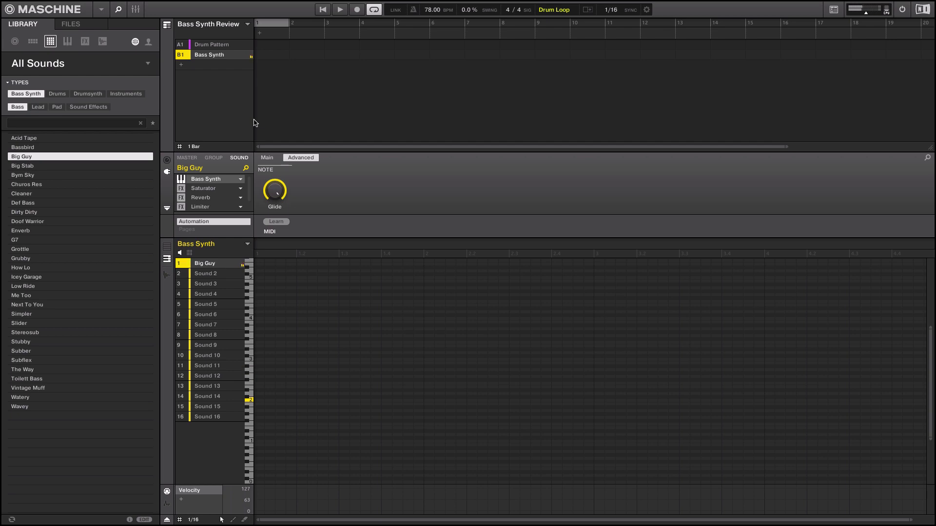
- Play the song to hear the Big Guy preset
{"action": "key", "text": "space"}
{"action": "key", "text": "space"}
- Audition the Big Stab, Churos Res, Dirty Dirty, Enverb, Grubby and Icey Garage bass presets
{"action": "left_click", "coordinate": [39, 167]}
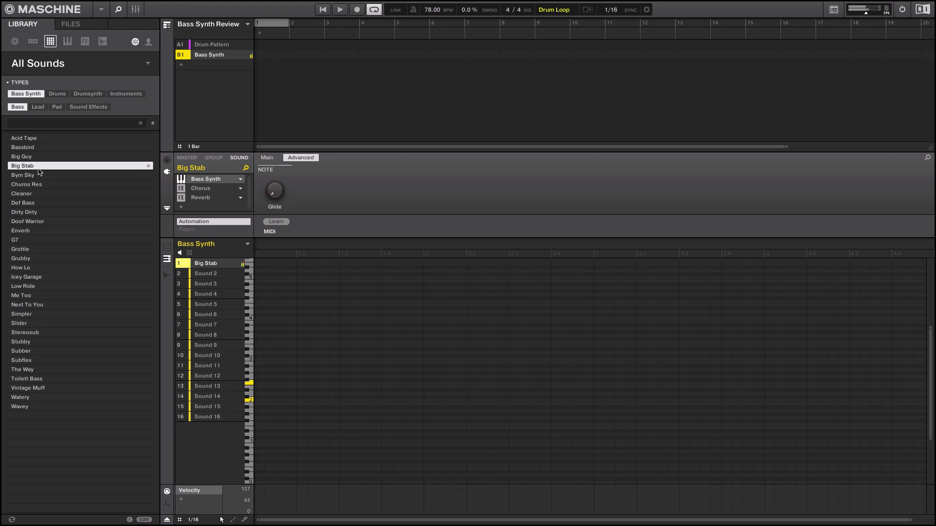
{"action": "left_click", "coordinate": [22, 185]}
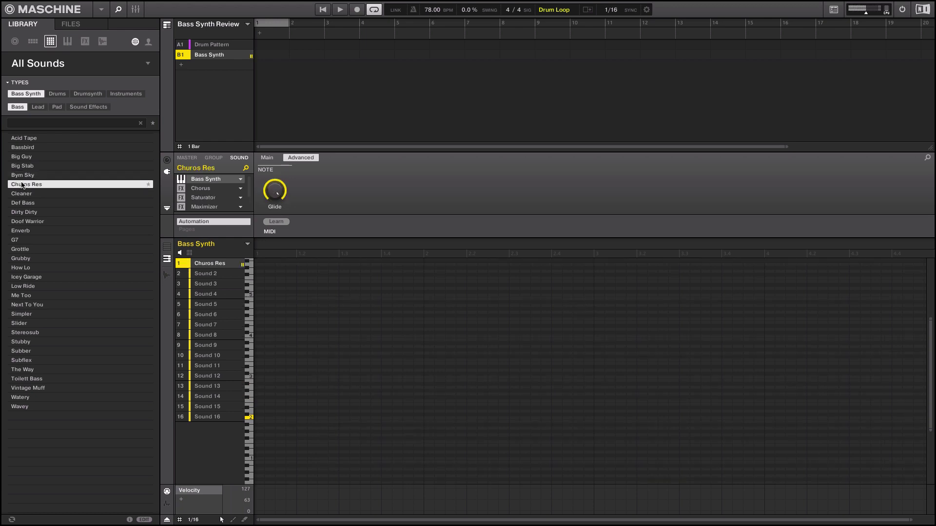
{"action": "left_click", "coordinate": [41, 213]}
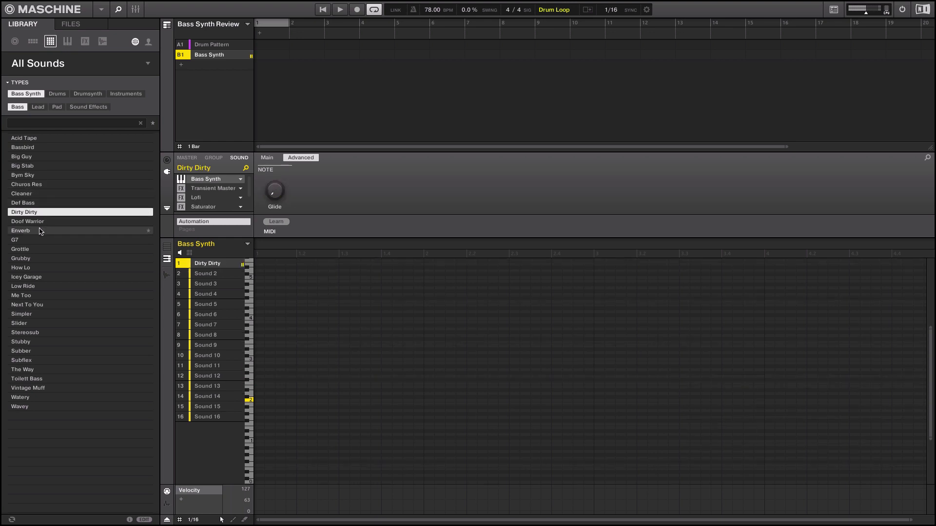
{"action": "left_click", "coordinate": [41, 232]}
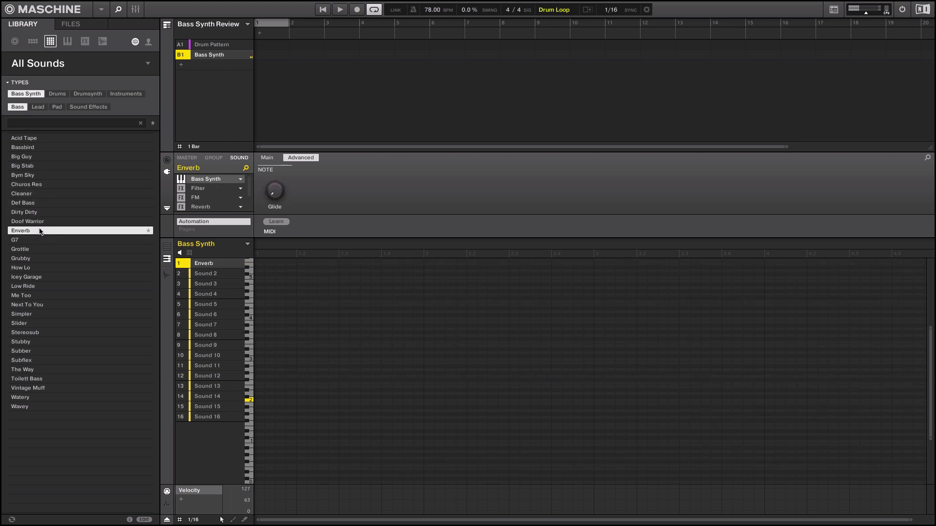
{"action": "left_click", "coordinate": [38, 259]}
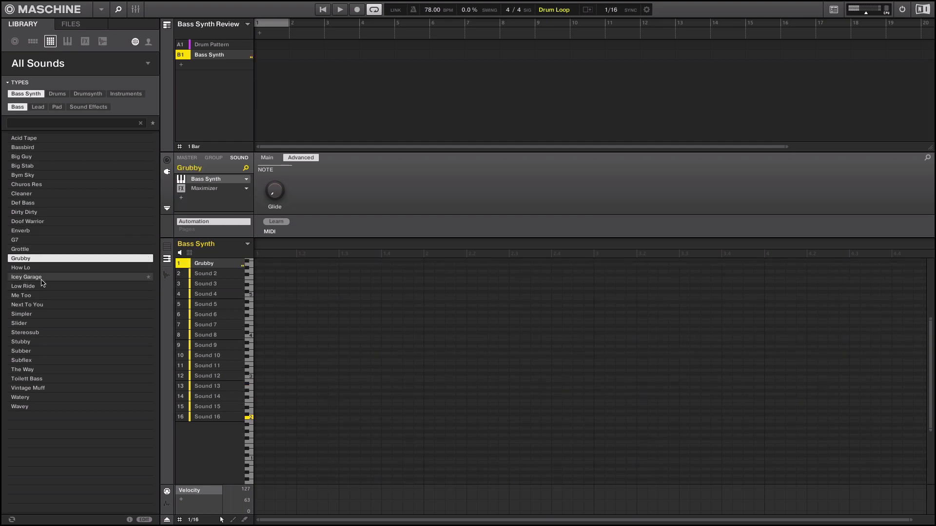
{"action": "left_click", "coordinate": [42, 278]}
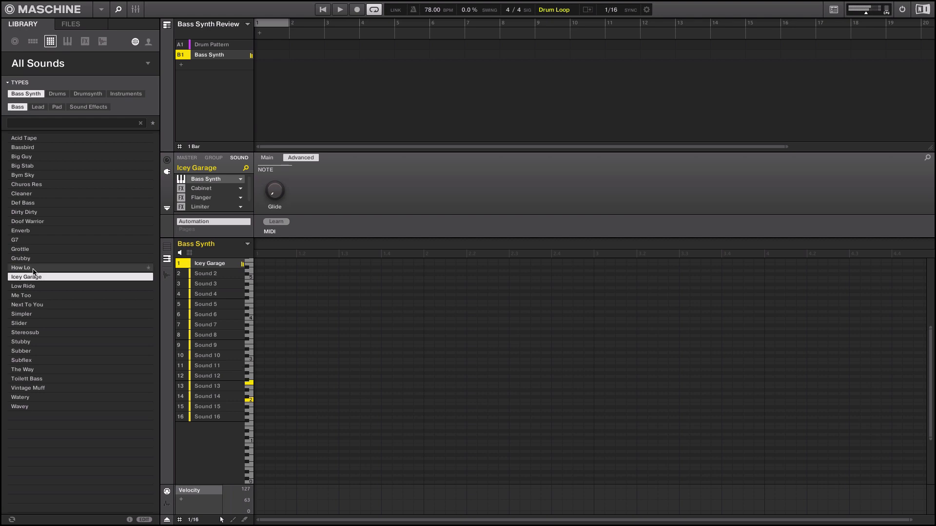
- Audition How Lo, Me Too, Slider, Subber and Toilett Bass, ending on Watery
{"action": "left_click", "coordinate": [33, 269]}
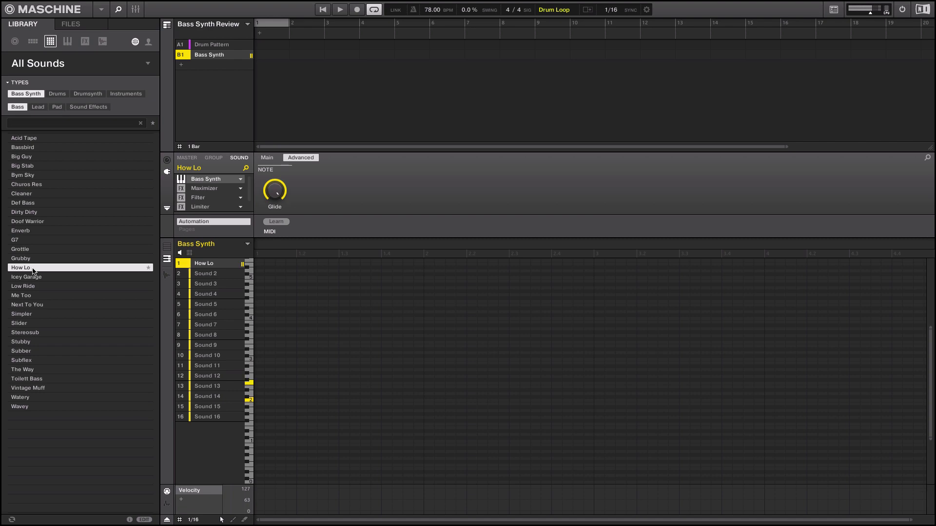
{"action": "left_click", "coordinate": [31, 297]}
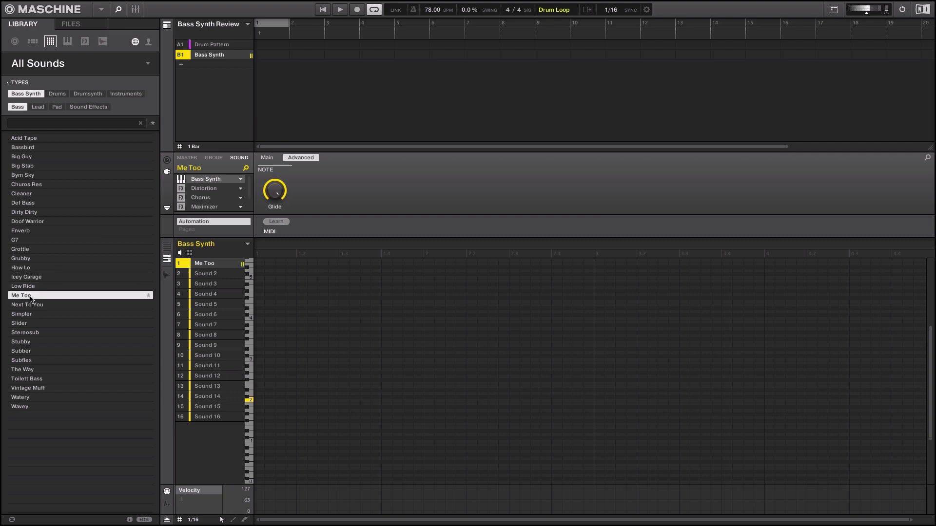
{"action": "left_click", "coordinate": [33, 324]}
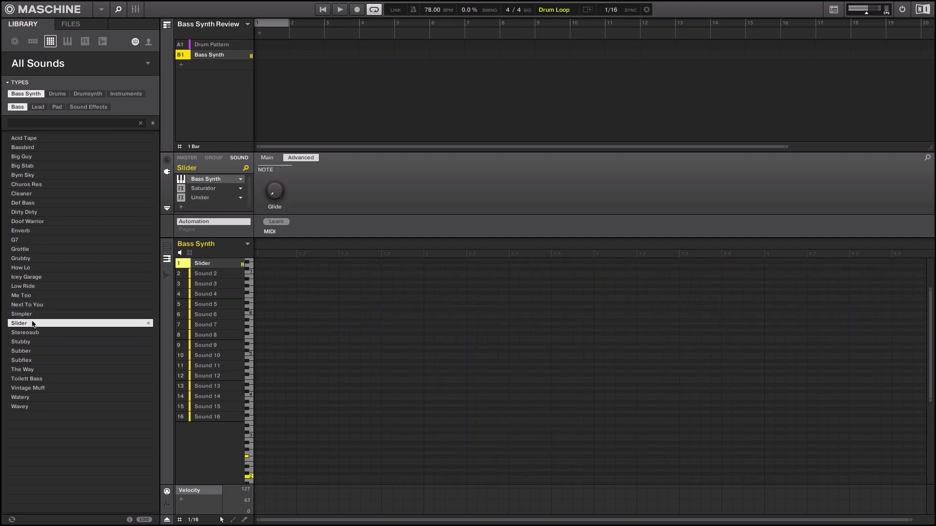
{"action": "left_click", "coordinate": [33, 351]}
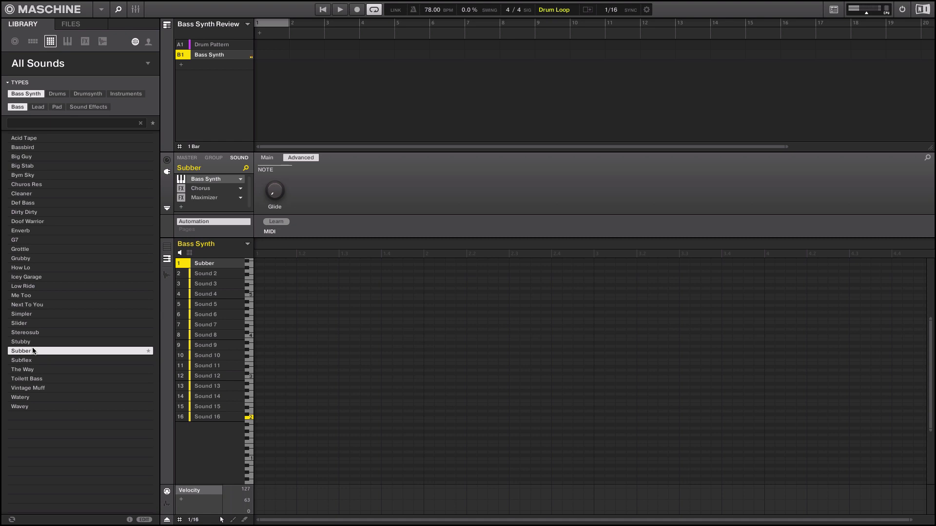
{"action": "left_click", "coordinate": [42, 381]}
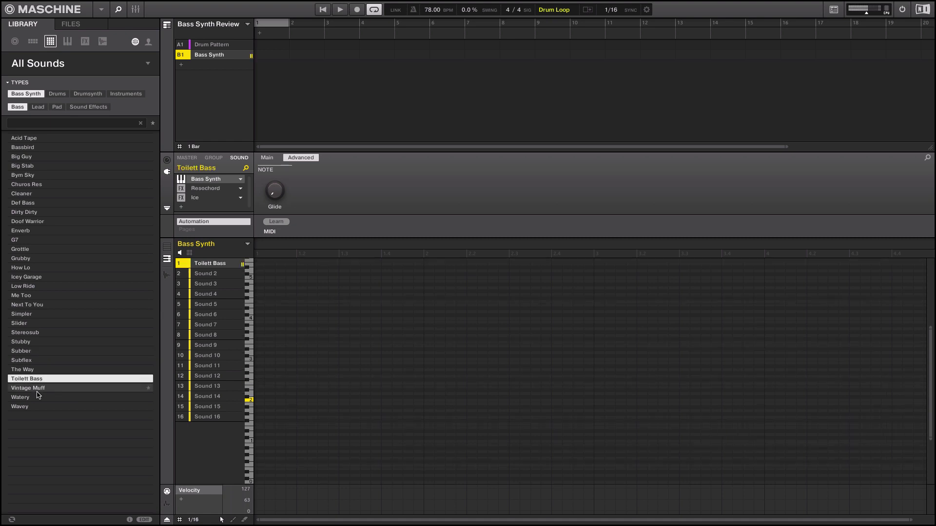
{"action": "left_click", "coordinate": [37, 396]}
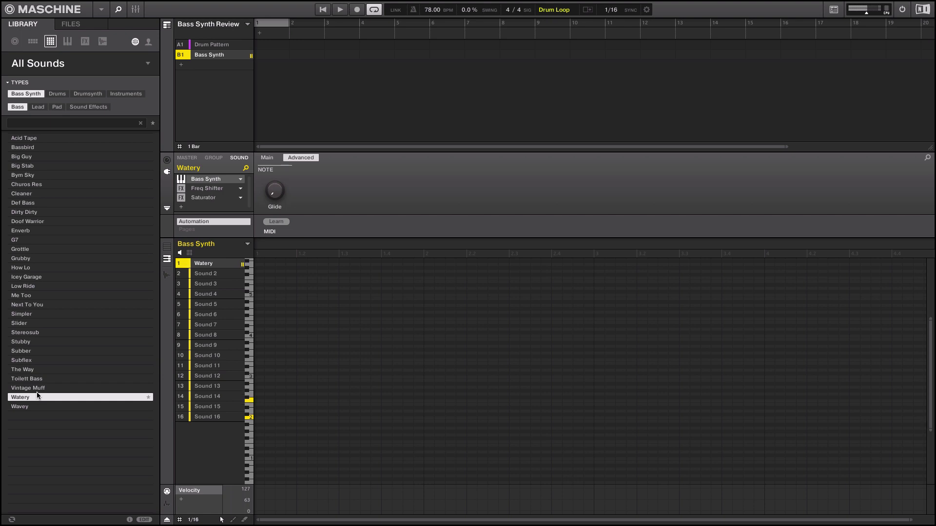
- Audition the Lead presets Bass Chamber, Bellissimo Verb, Float, Long Days and Ring My Bell
{"action": "left_click", "coordinate": [39, 107]}
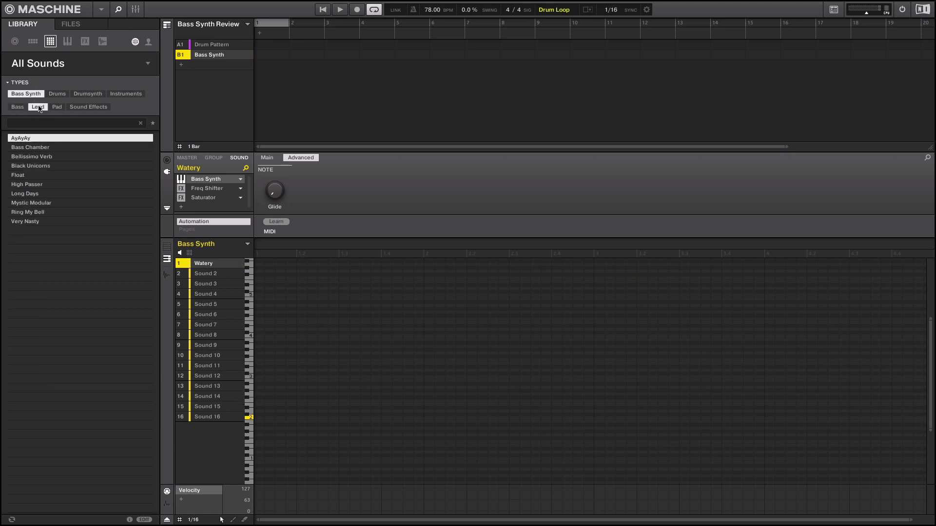
{"action": "left_click", "coordinate": [40, 148]}
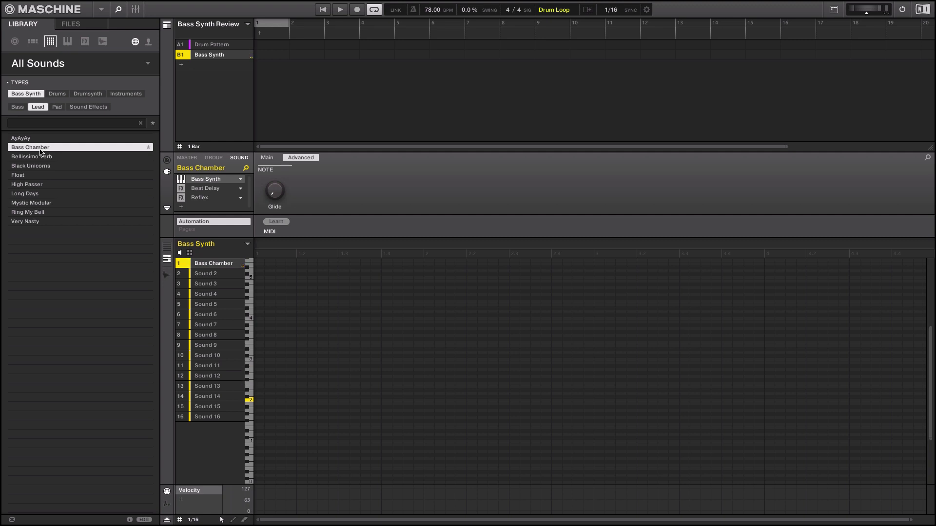
{"action": "left_click", "coordinate": [40, 157]}
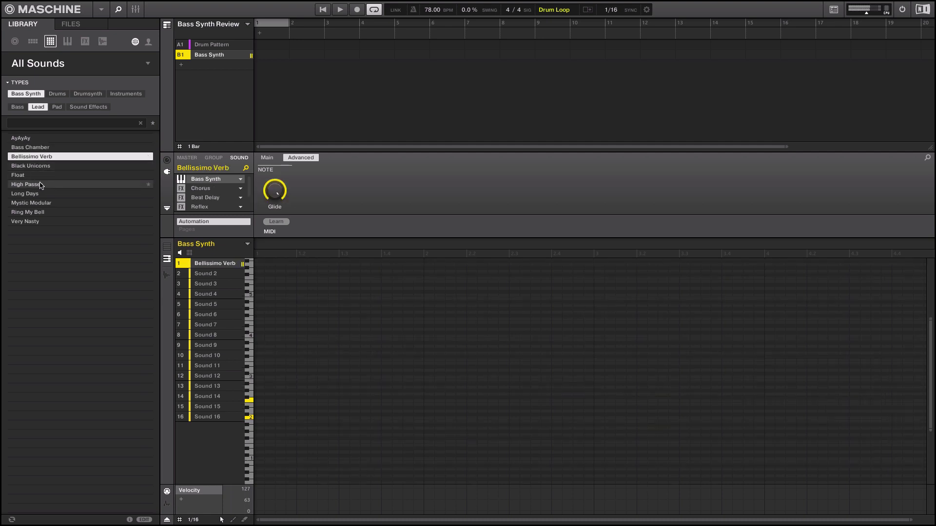
{"action": "left_click", "coordinate": [36, 176]}
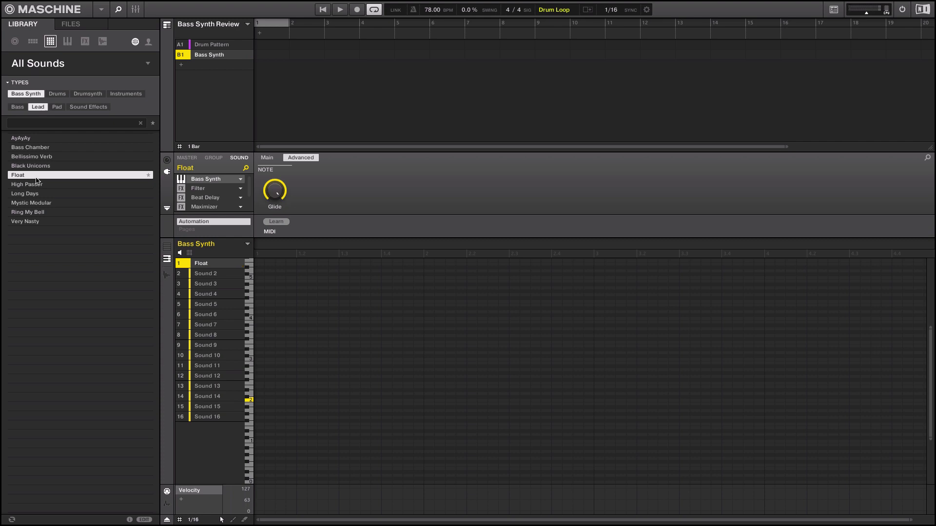
{"action": "left_click", "coordinate": [34, 194]}
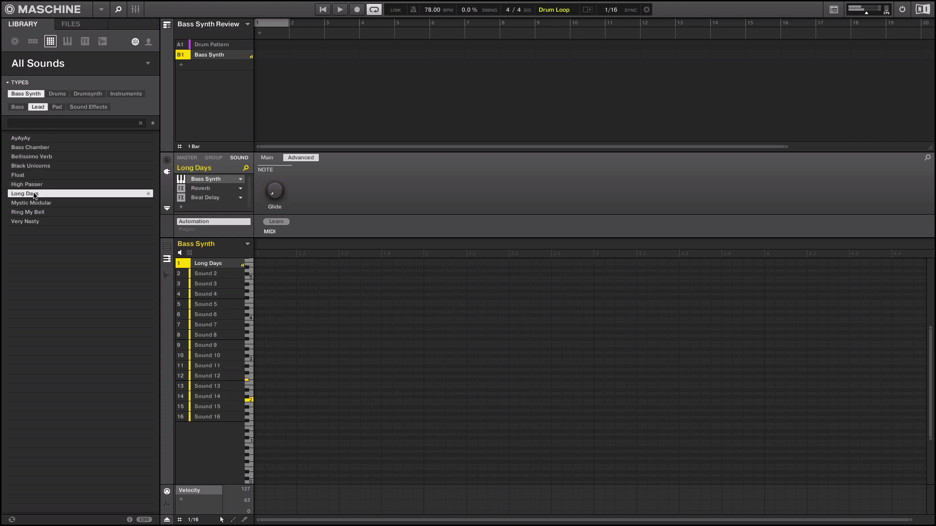
{"action": "left_click", "coordinate": [42, 213]}
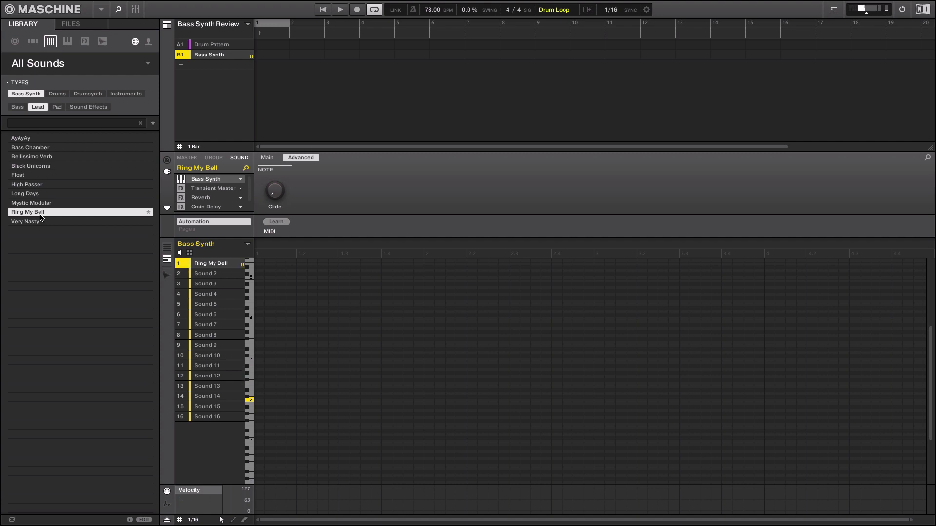
- Load Pad preset Chord Maschine, then Sound Effects preset Nasty Tucano, and return to the Bass list
{"action": "left_click", "coordinate": [58, 107]}
{"action": "double_click", "coordinate": [38, 139]}
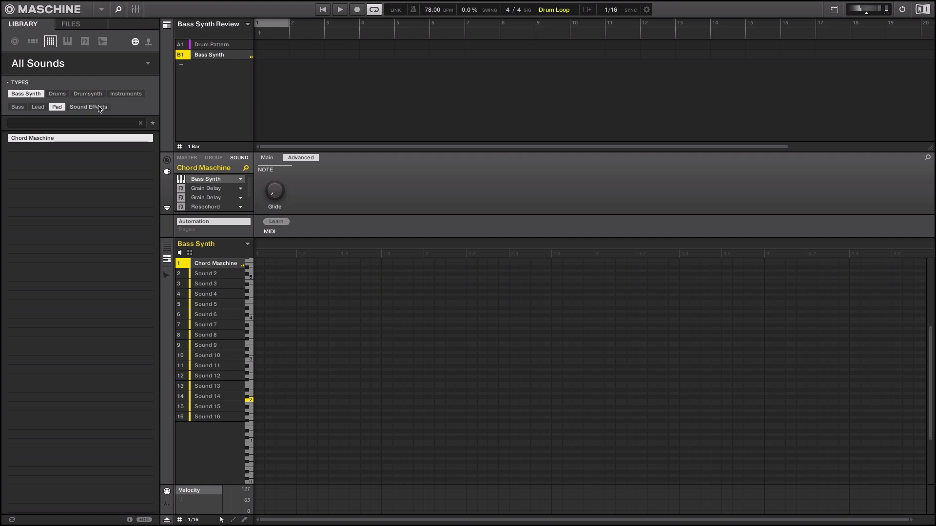
{"action": "left_click", "coordinate": [99, 108]}
{"action": "left_click", "coordinate": [39, 138]}
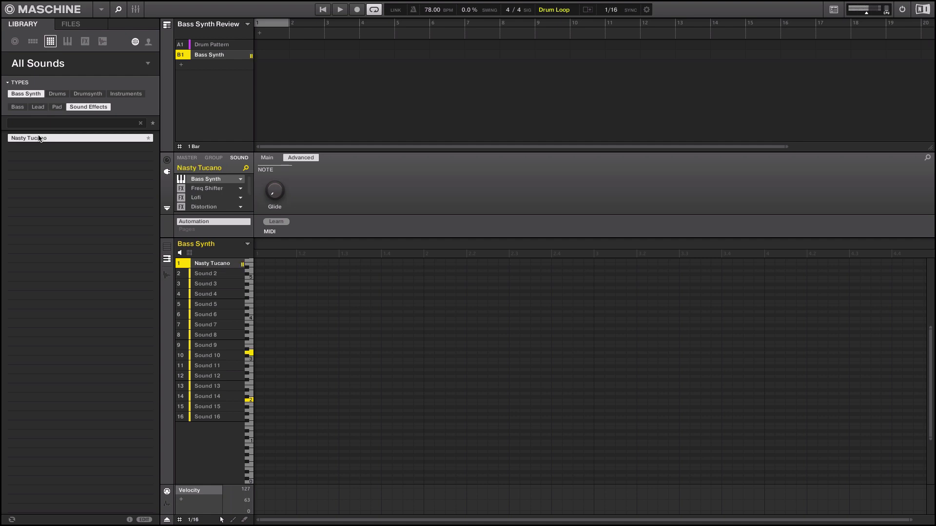
{"action": "left_click", "coordinate": [22, 108]}
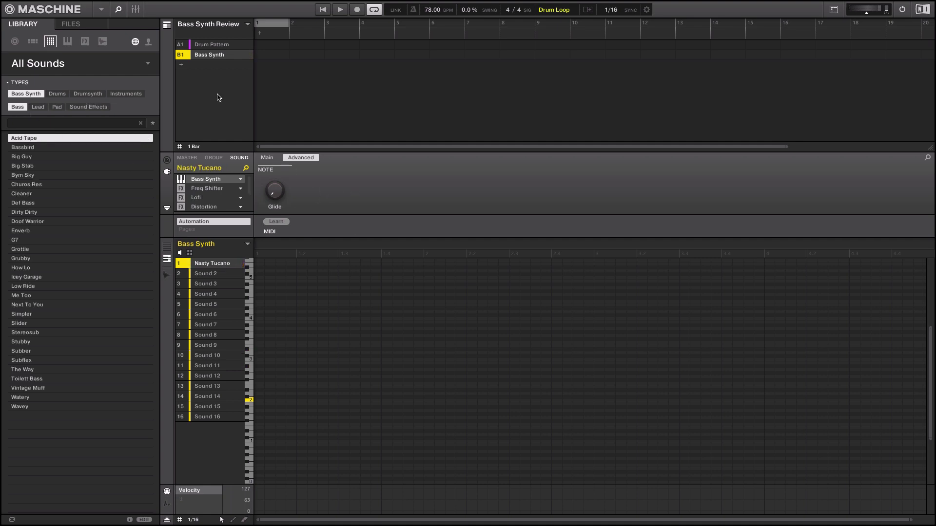
{"action": "left_click", "coordinate": [136, 9]}
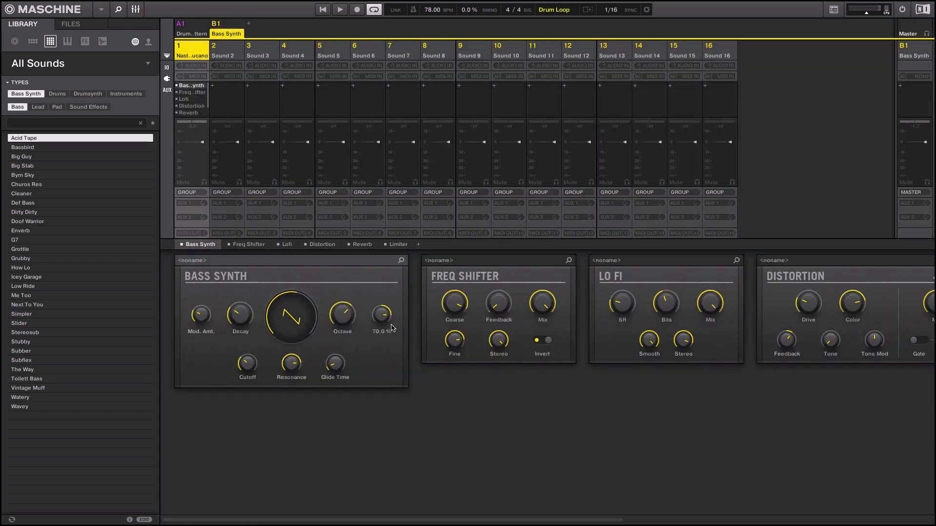